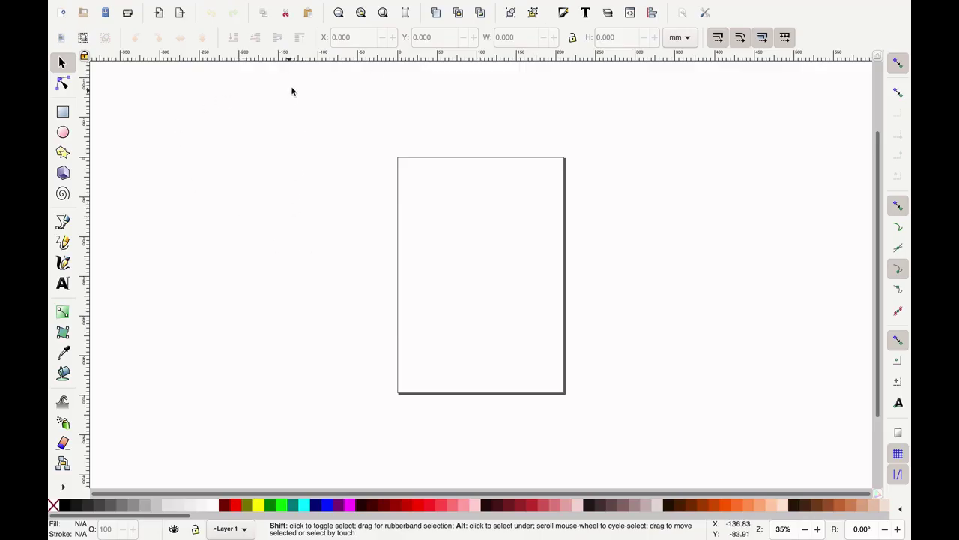
pyautogui.moveTo(302, 5)
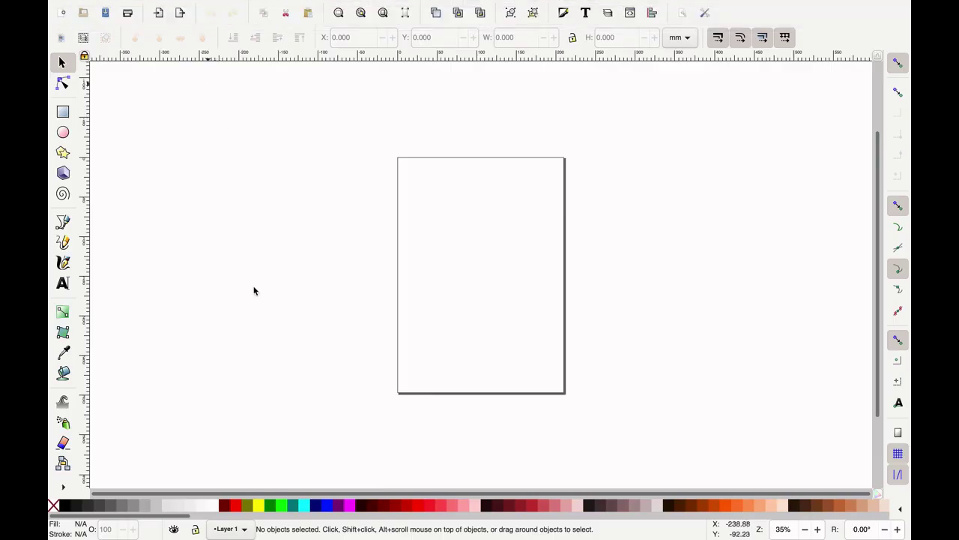
pyautogui.moveTo(343, 525)
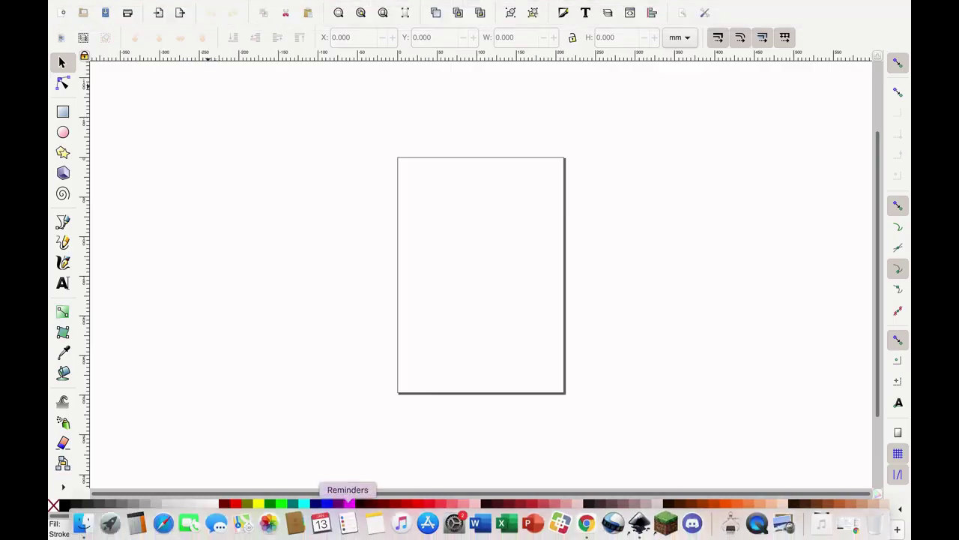
pyautogui.click(639, 524)
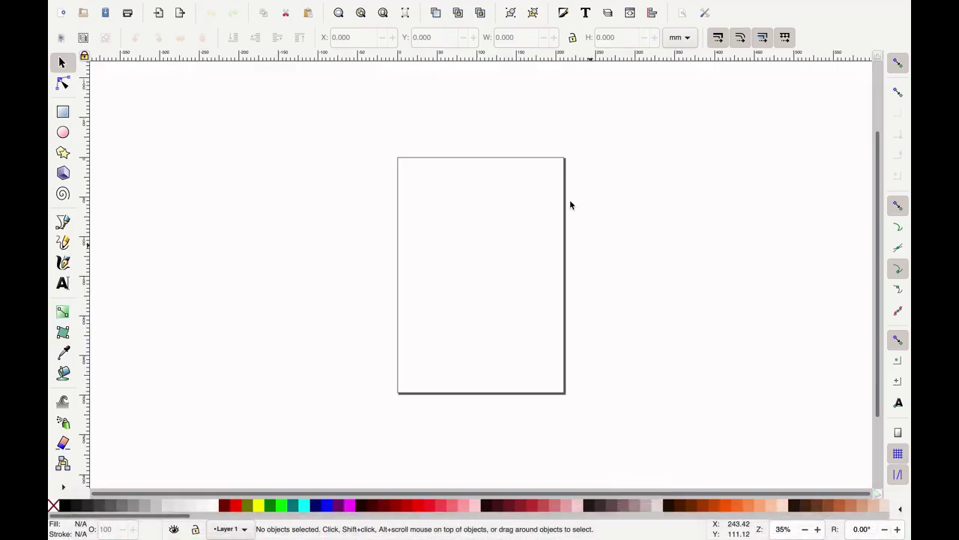
pyautogui.moveTo(111, 6)
pyautogui.moveTo(657, 533)
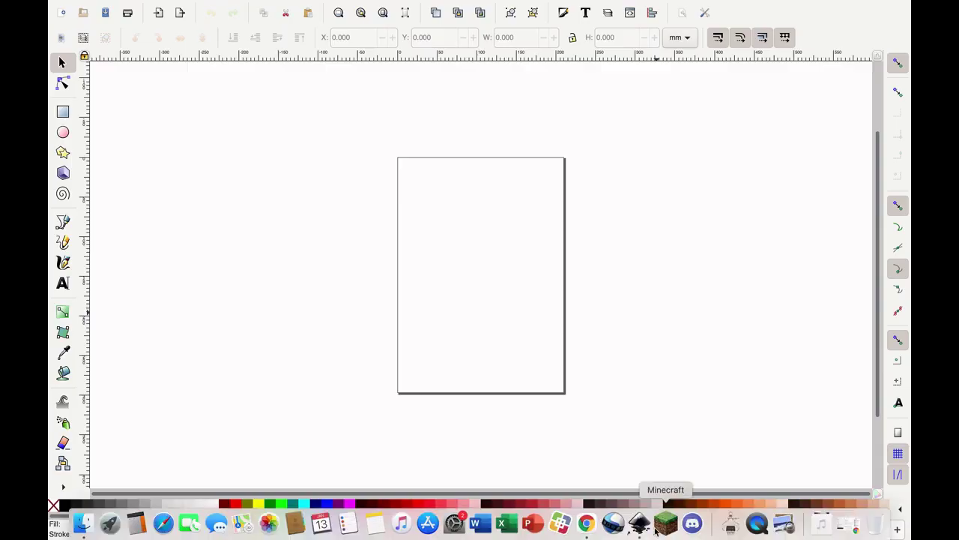
# Switch to Chrome and search Google Images for "logo silhouette"
pyautogui.click(588, 524)
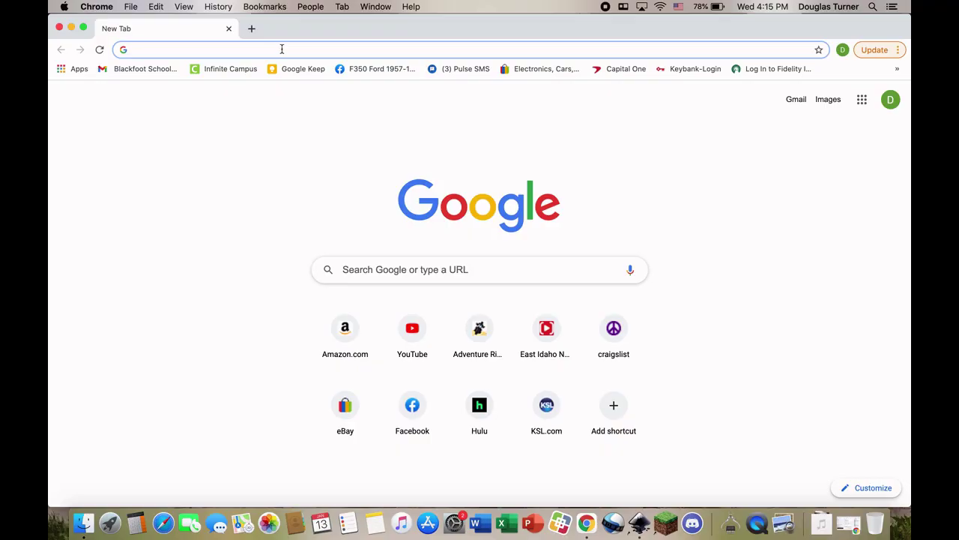
pyautogui.write('logo')
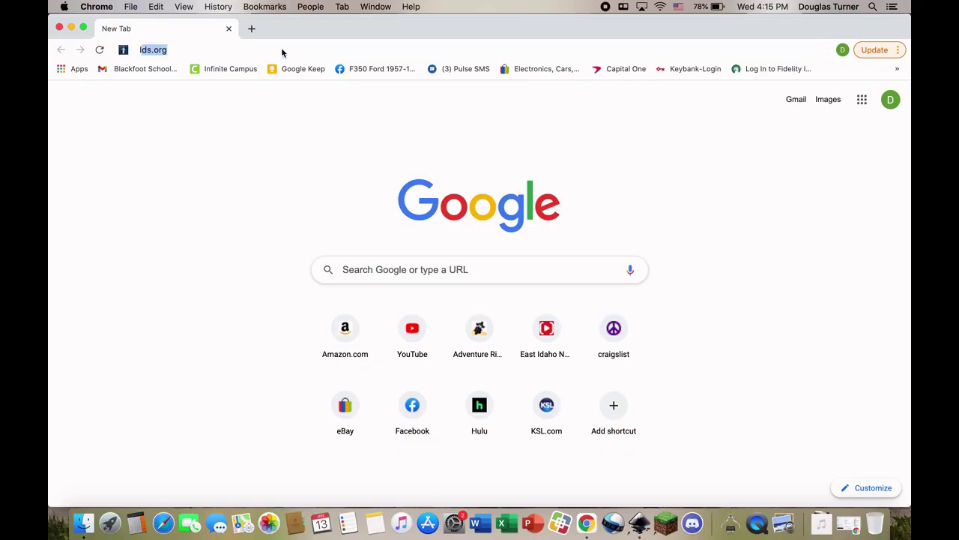
pyautogui.write(' silh')
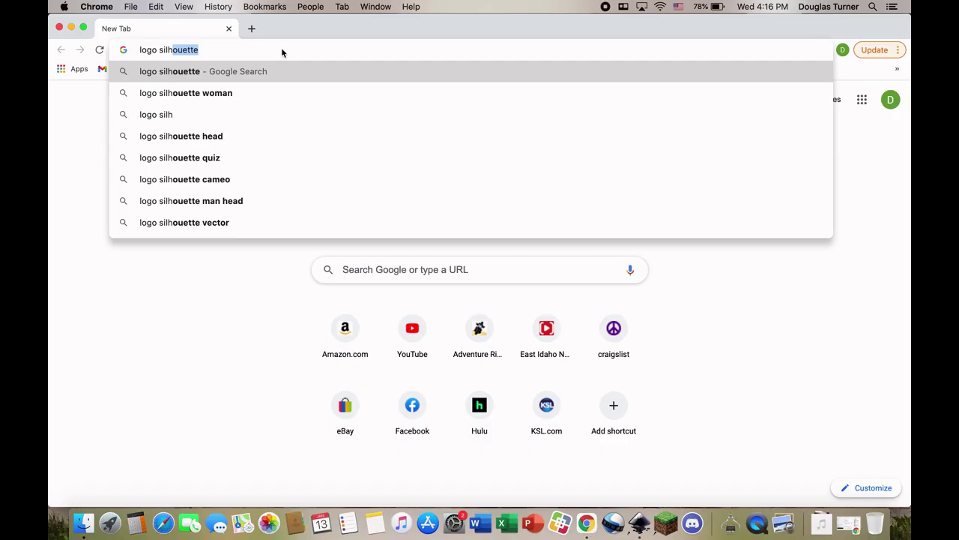
pyautogui.press('Return')
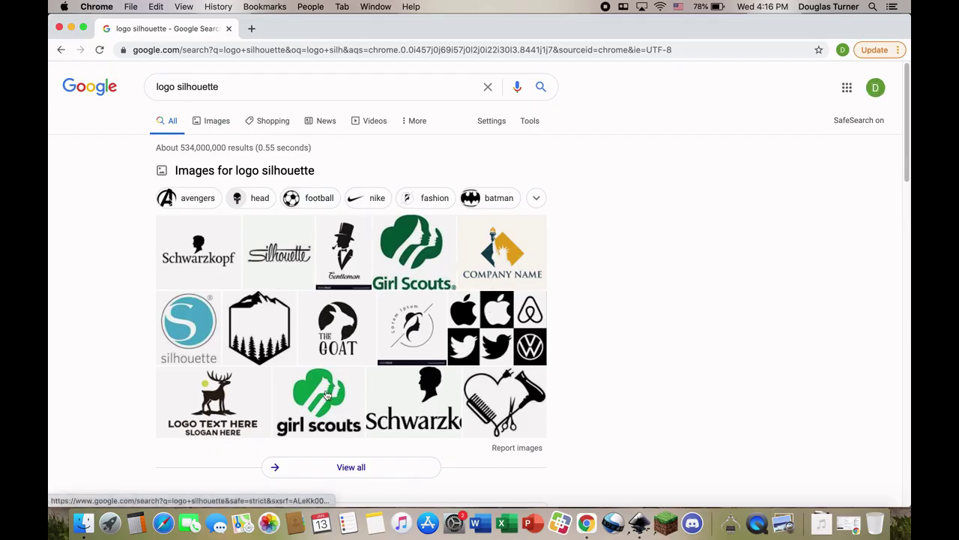
pyautogui.click(222, 132)
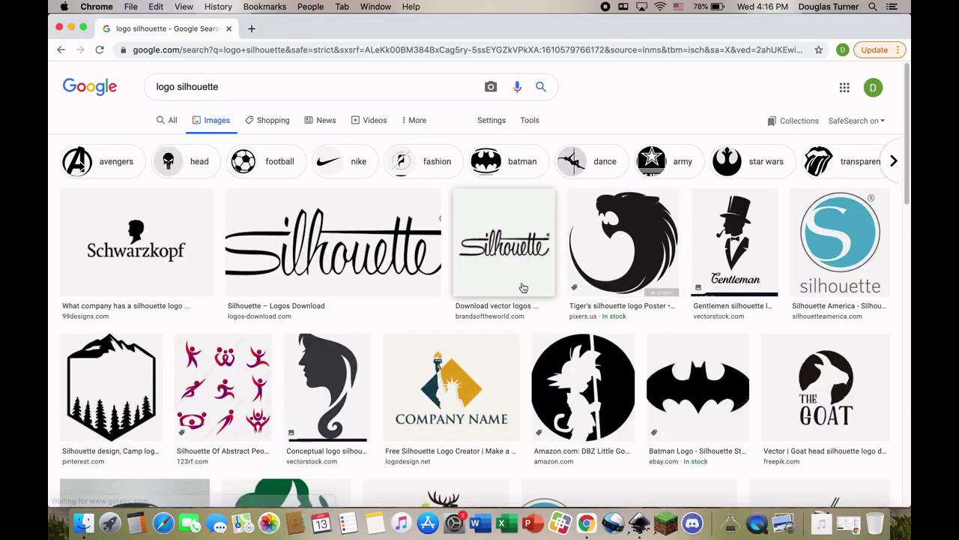
# Browse the logo silhouette image results for simple, high-contrast designs suitable as source artwork
pyautogui.scroll(-3, 600, 315)
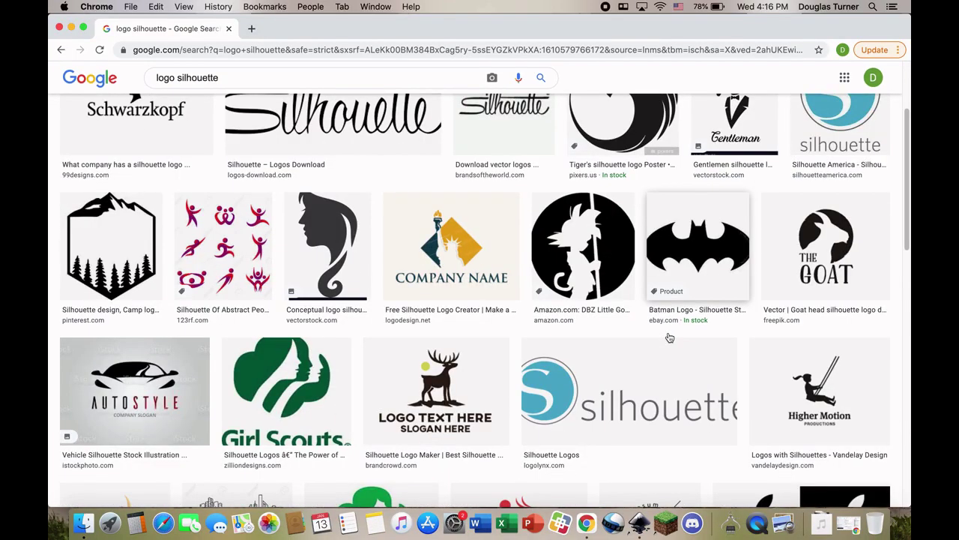
pyautogui.scroll(-2, 669, 338)
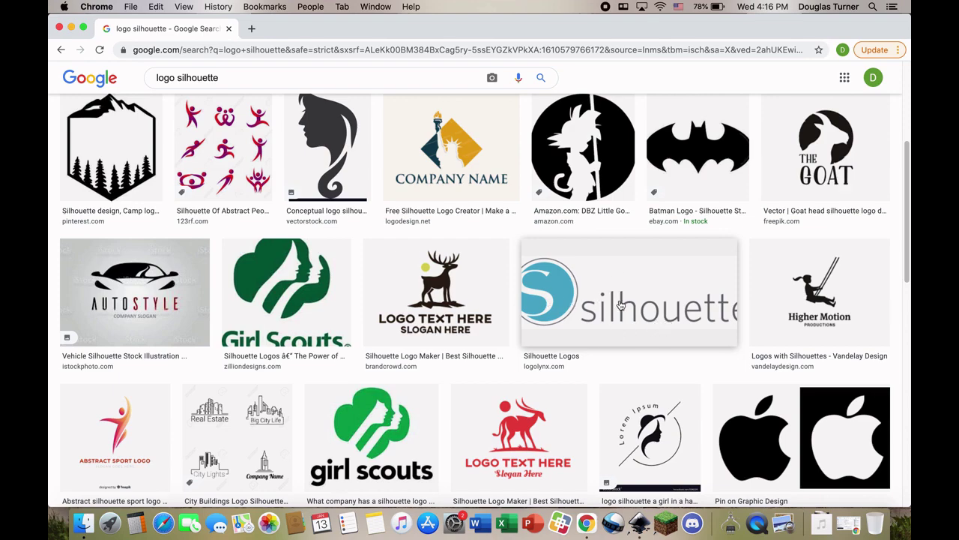
pyautogui.scroll(-1, 611, 300)
pyautogui.scroll(-2, 608, 297)
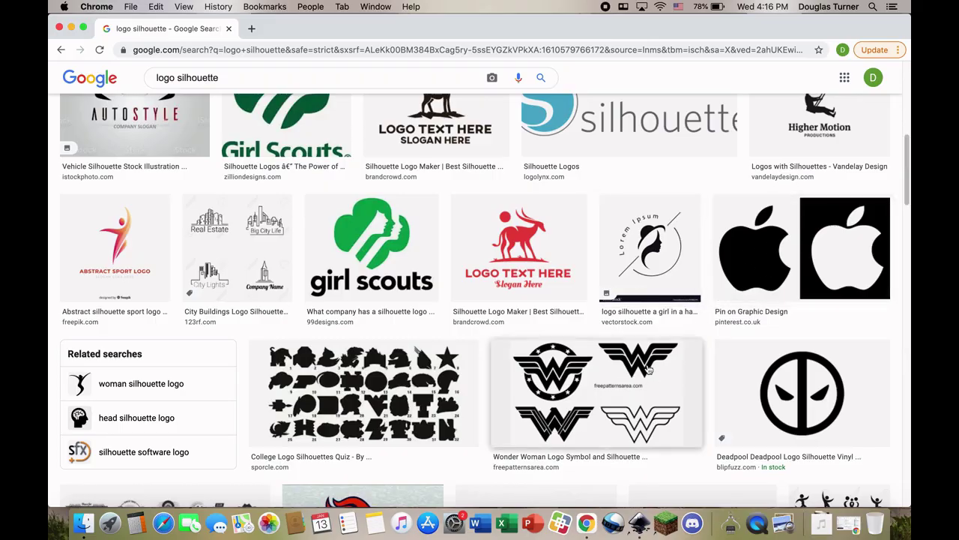
pyautogui.scroll(-4, 645, 368)
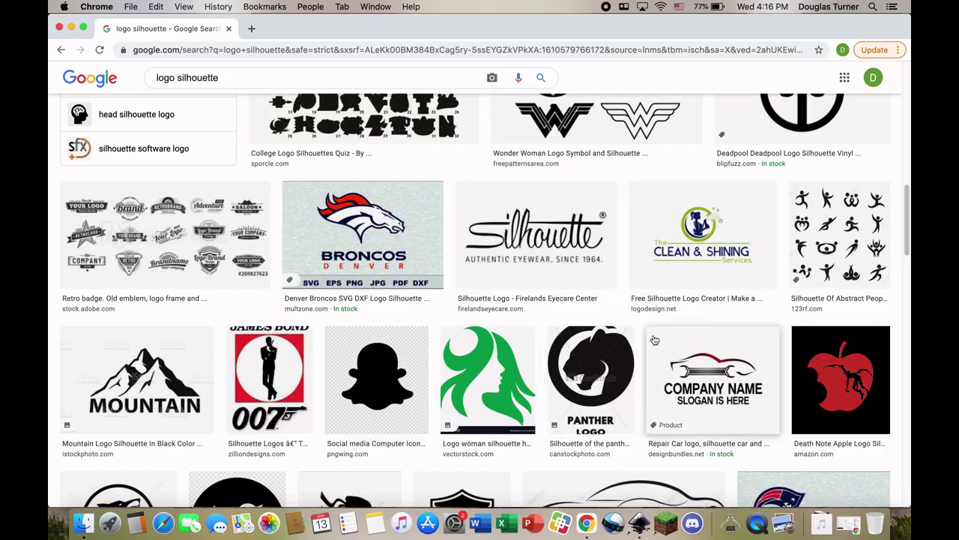
pyautogui.scroll(15, 654, 340)
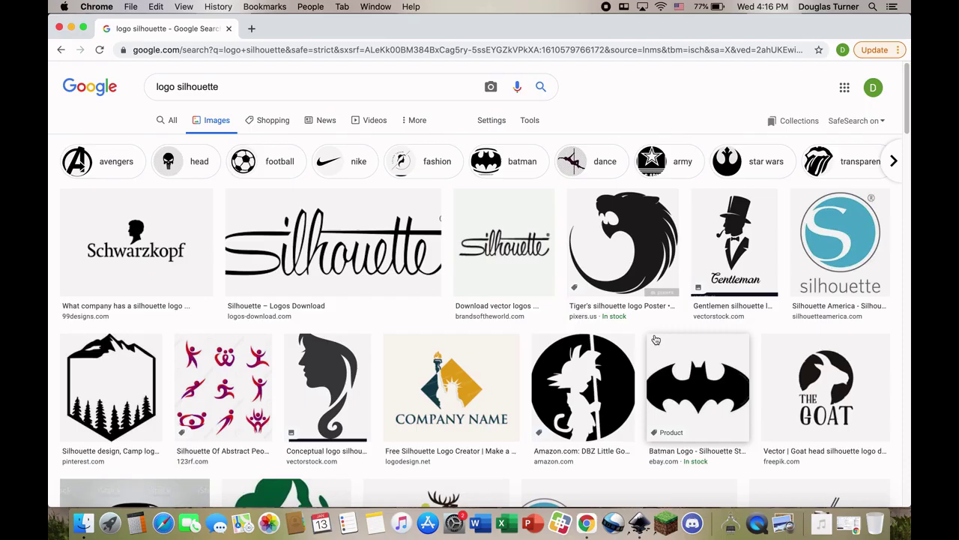
pyautogui.scroll(-12, 655, 340)
pyautogui.scroll(5, 657, 340)
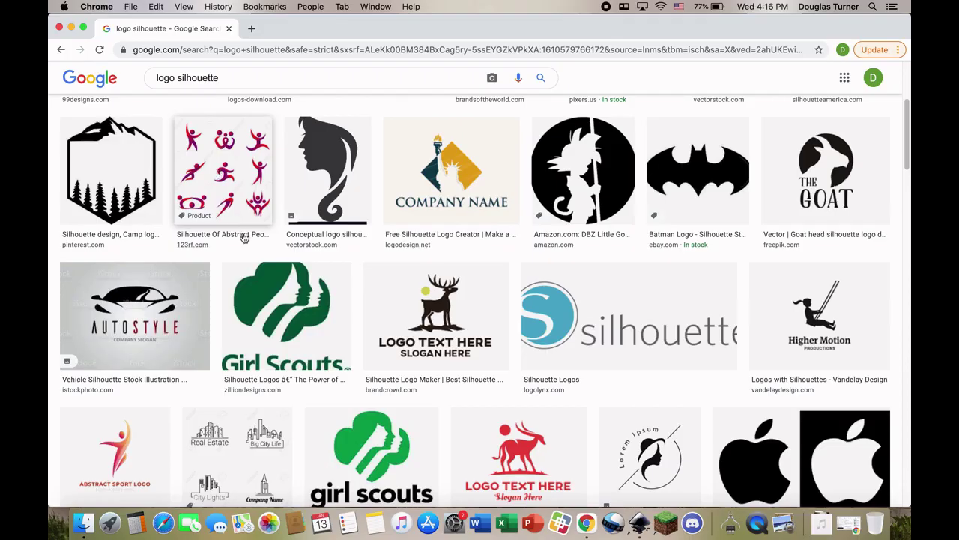
pyautogui.scroll(-5, 606, 292)
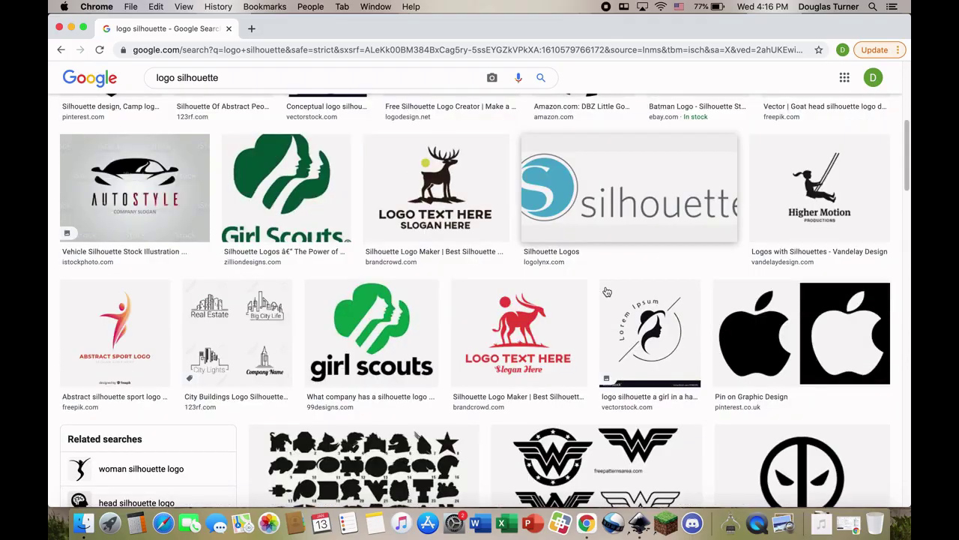
pyautogui.scroll(-2, 607, 292)
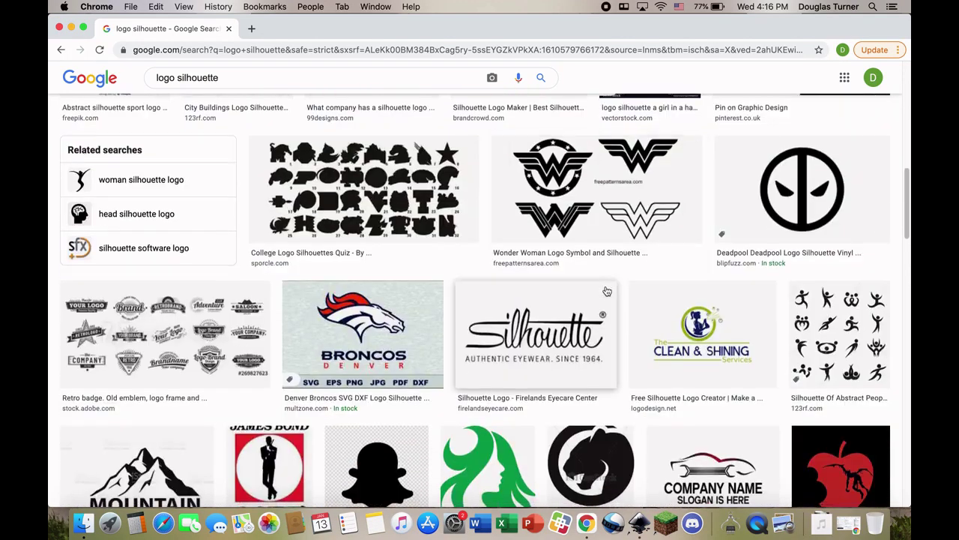
pyautogui.scroll(10, 607, 291)
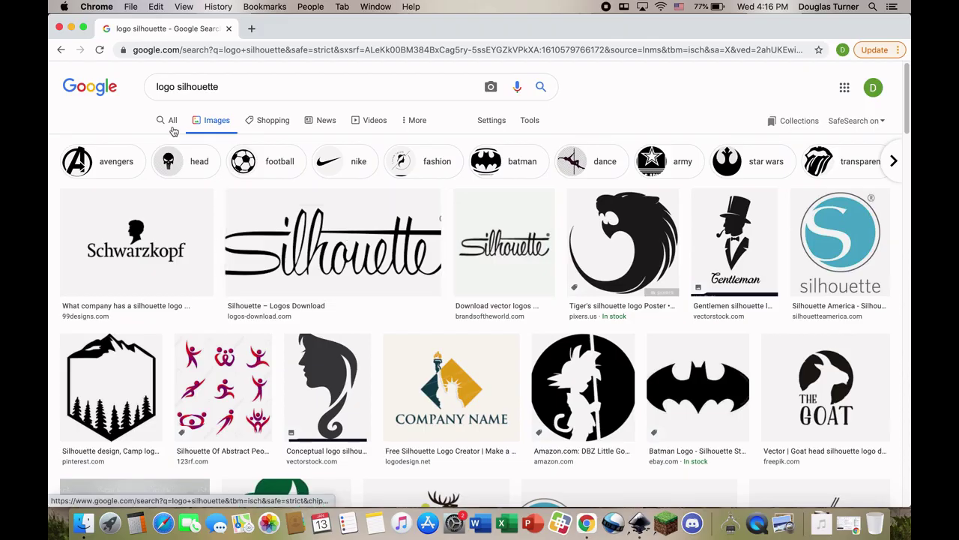
# Change the image search to "Briggs and Stratton silhouette"
pyautogui.click(173, 87)
pyautogui.doubleClick(159, 86)
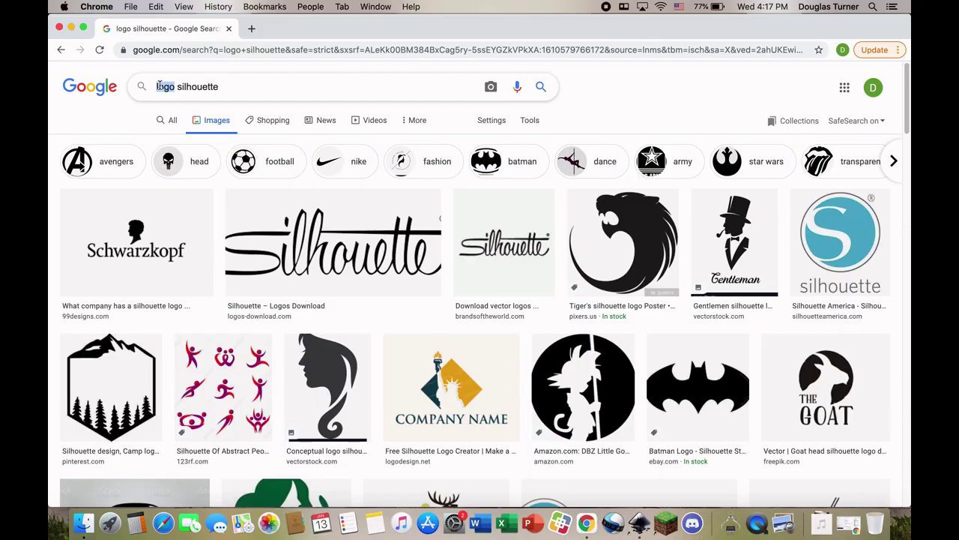
pyautogui.write('Briggs')
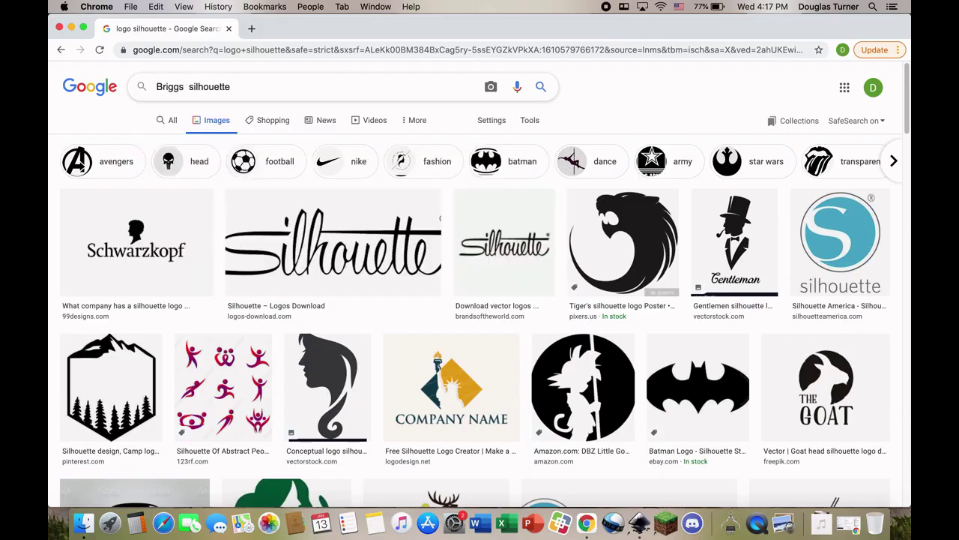
pyautogui.write(' and Stratton')
pyautogui.press('Return')
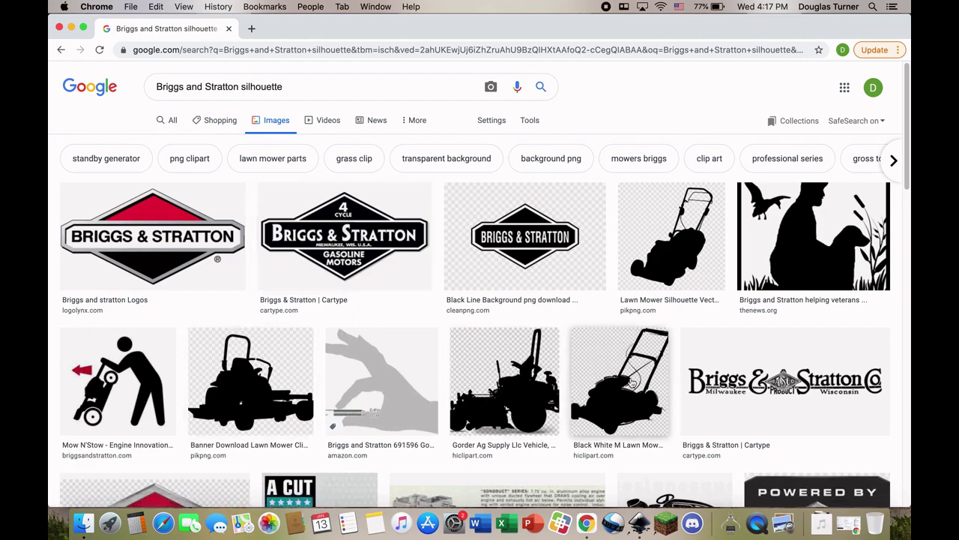
# Look through the Briggs and Stratton image results and open the black 4 Cycle Gasoline Motors logo from cartype.com
pyautogui.scroll(-3, 526, 322)
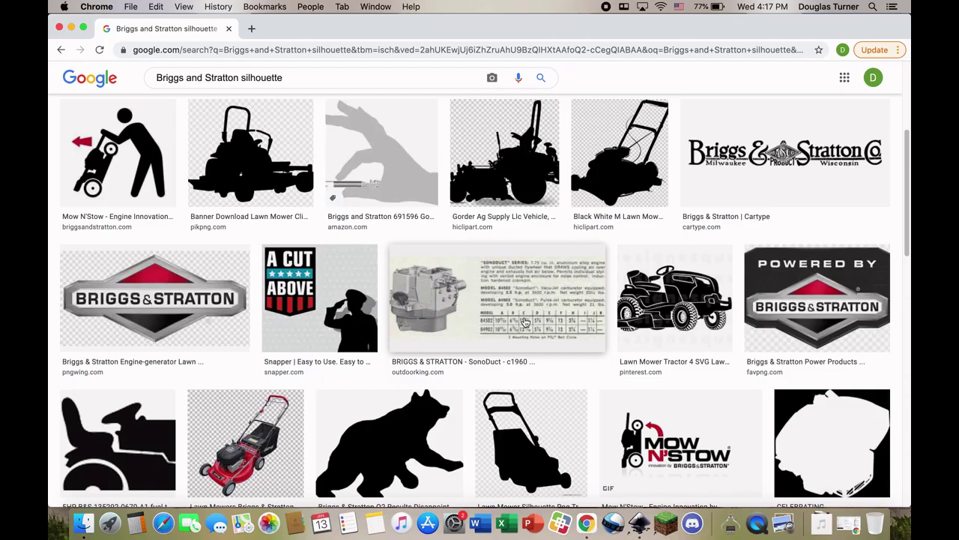
pyautogui.scroll(-1, 526, 323)
pyautogui.scroll(-4, 526, 322)
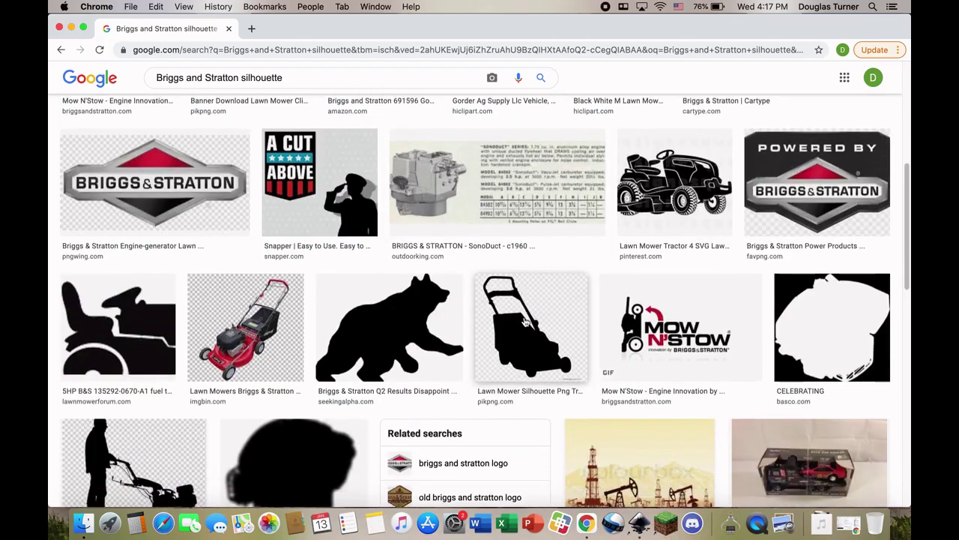
pyautogui.scroll(-1, 525, 322)
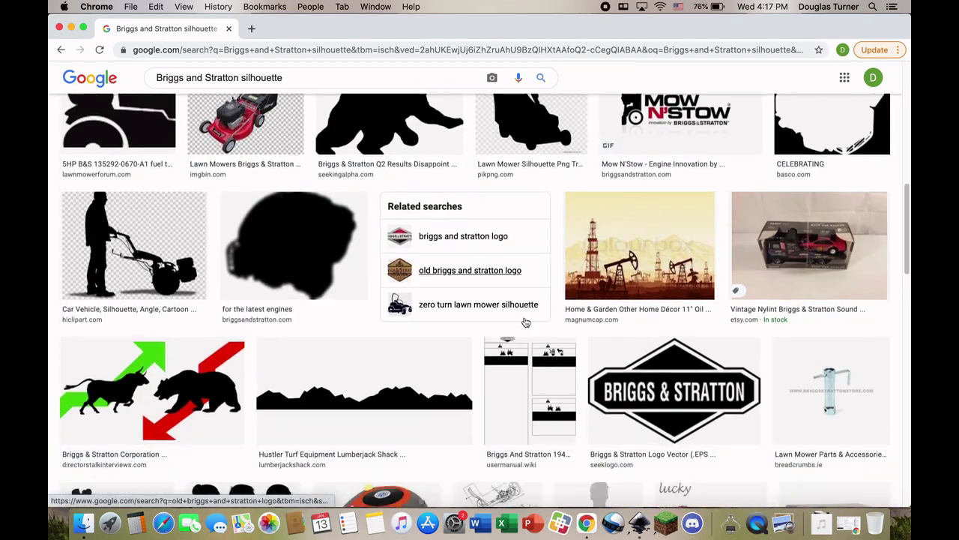
pyautogui.scroll(8, 526, 322)
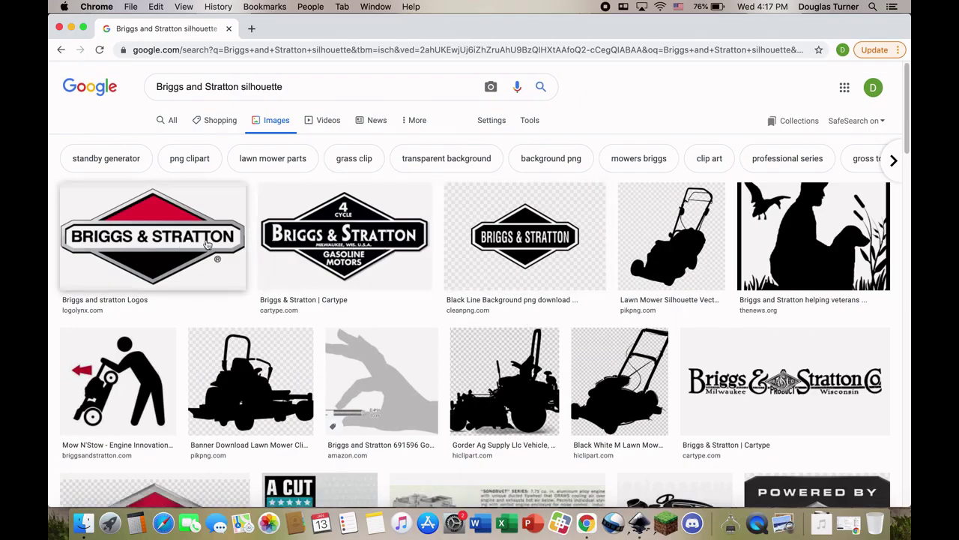
pyautogui.click(321, 244)
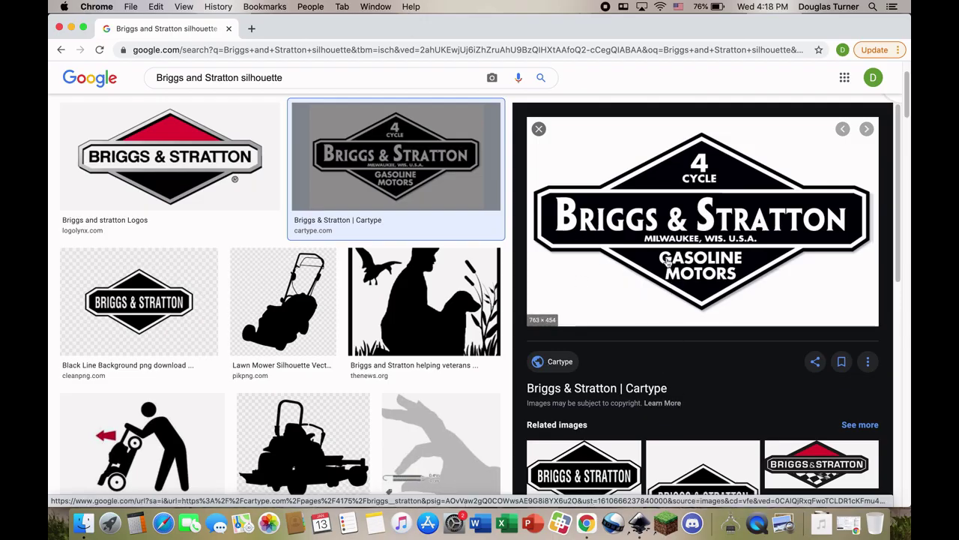
# Save the enlarged 4 Cycle logo image to the Desktop as a JPEG named "MRT briggs and stratton"
pyautogui.rightClick(682, 214)
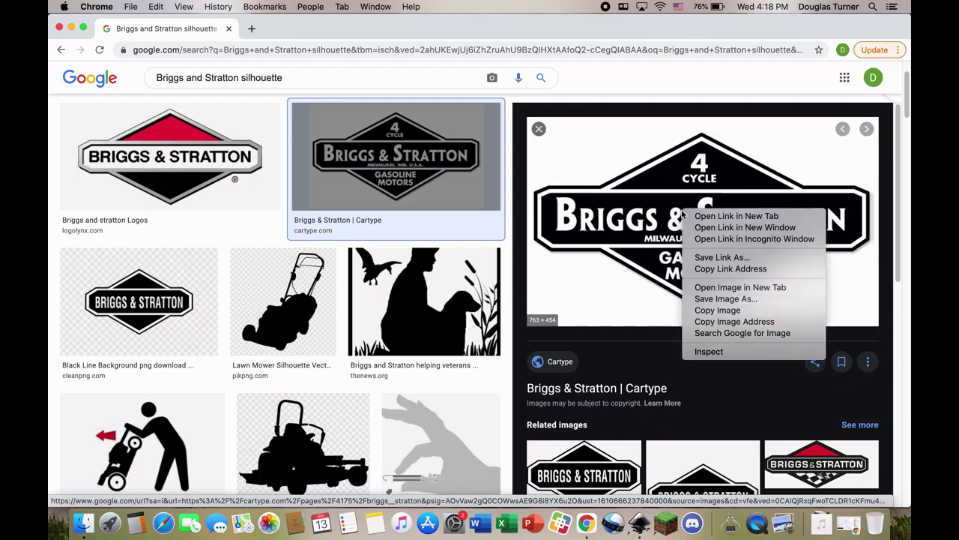
pyautogui.click(723, 299)
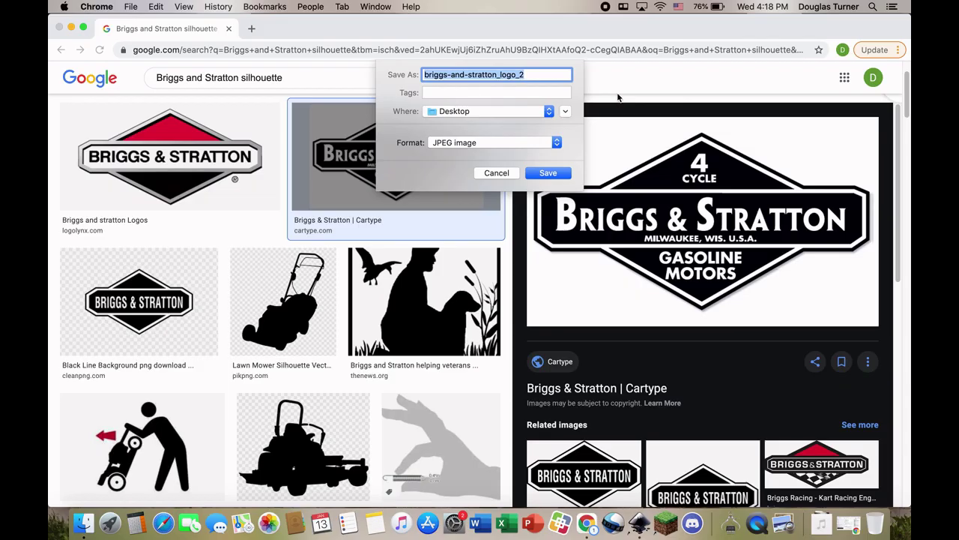
pyautogui.write('MRT')
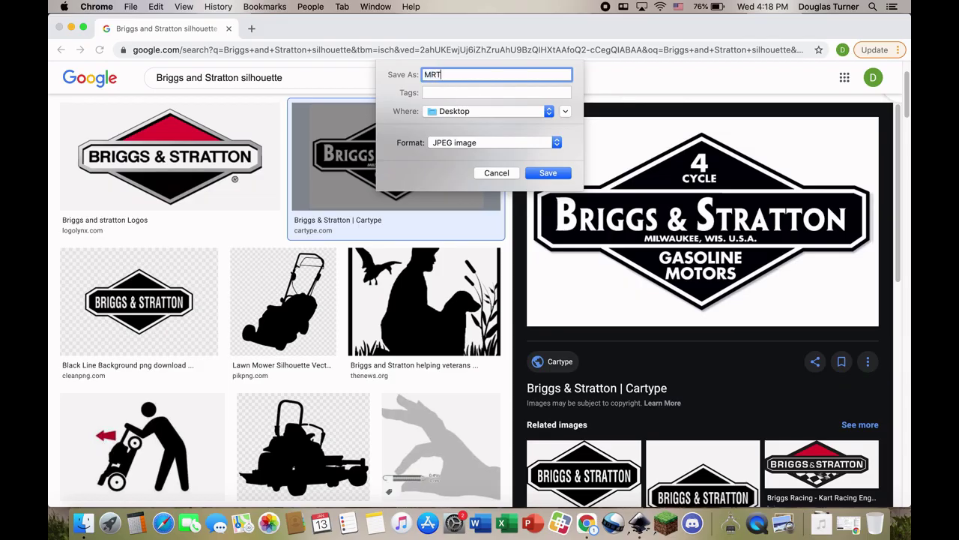
pyautogui.write(' briggs and stratton')
pyautogui.click(546, 114)
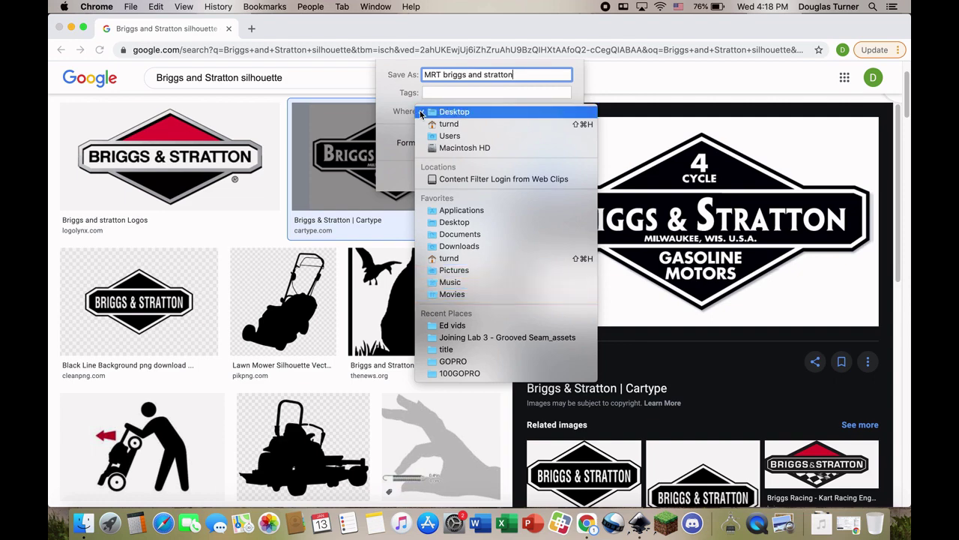
pyautogui.click(465, 110)
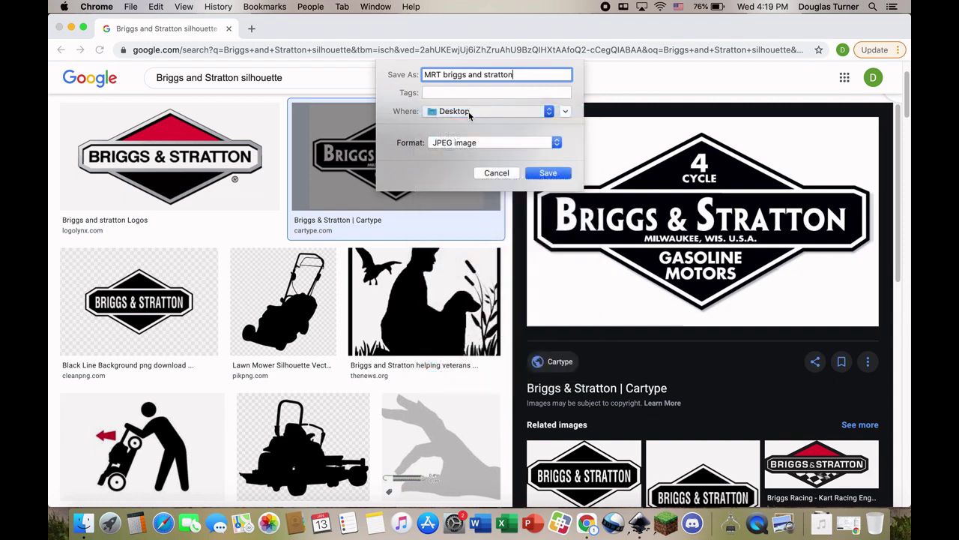
pyautogui.click(555, 175)
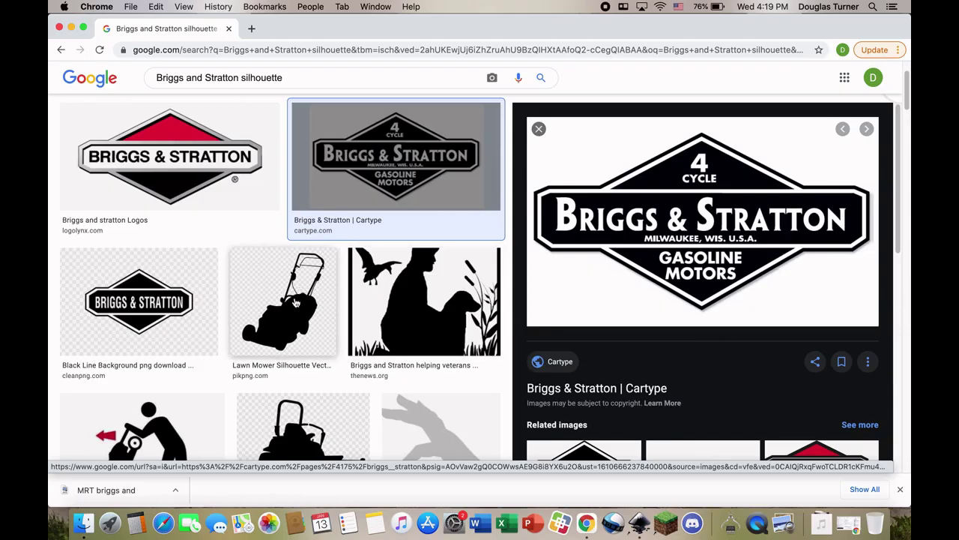
# Browse further down the Briggs and Stratton silhouette image results
pyautogui.scroll(-5, 287, 330)
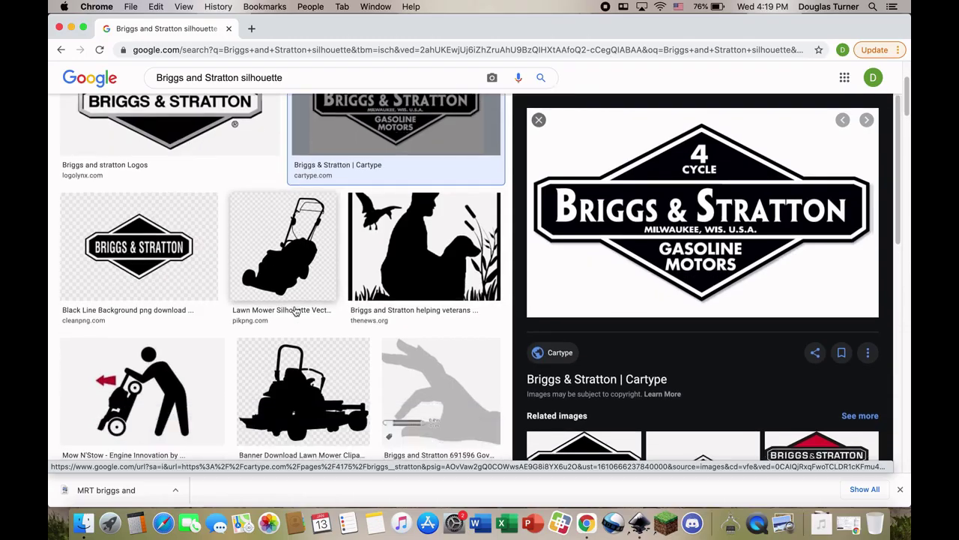